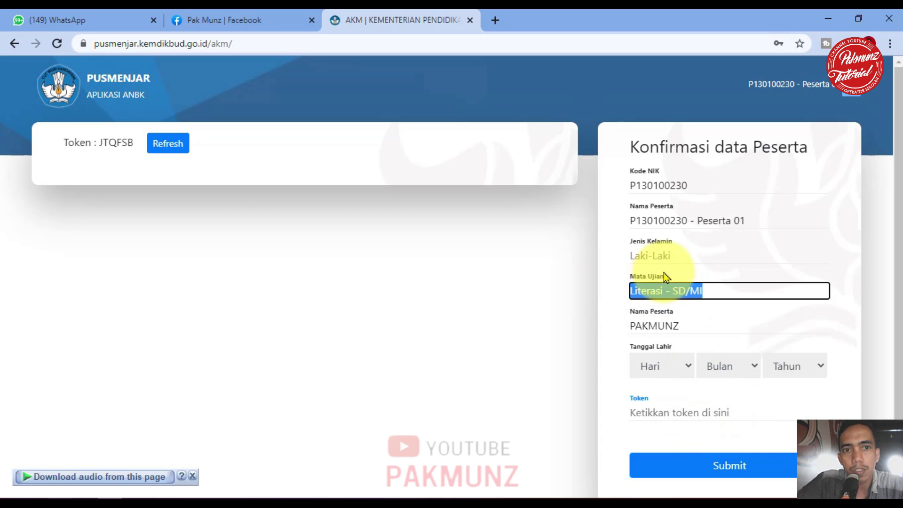
Return to the test selection page and continue with the Literasi subject at SD/MI level.
{"action": "left_click", "coordinate": [9, 49]}
{"action": "left_click", "coordinate": [9, 49]}
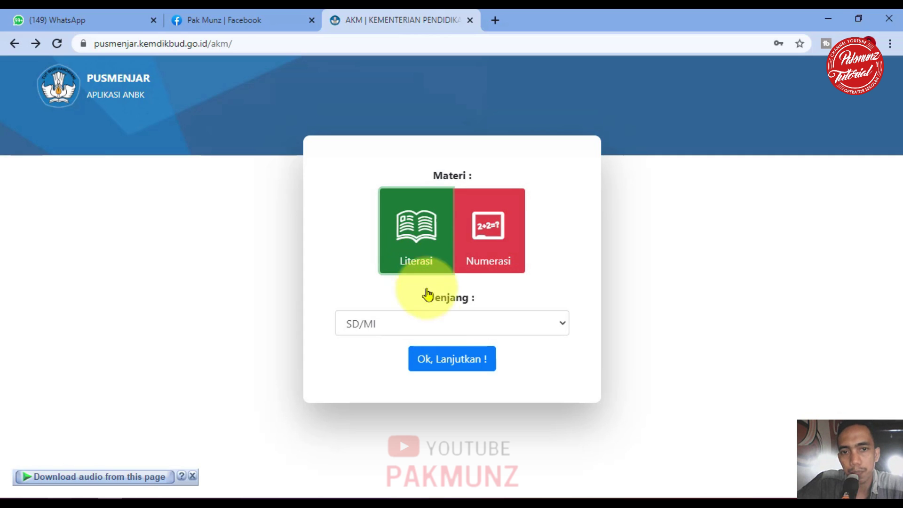
{"action": "left_click", "coordinate": [450, 362]}
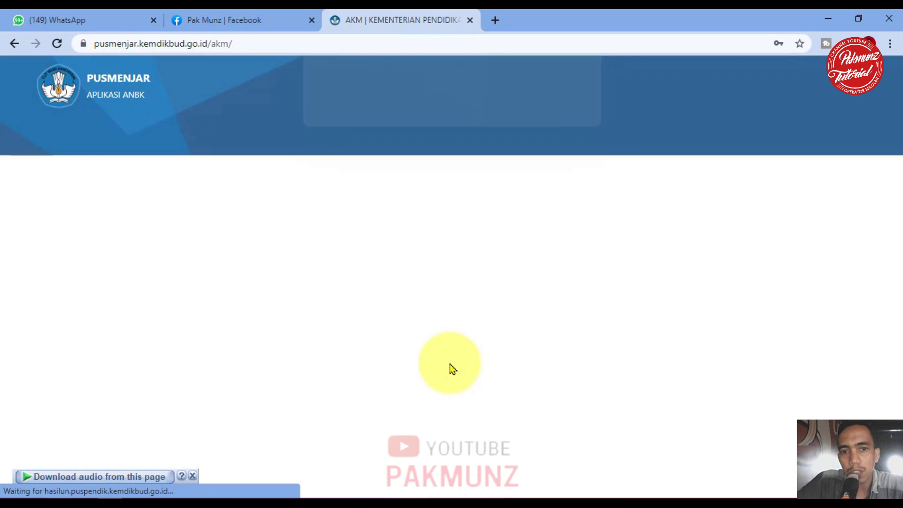
{"action": "left_click", "coordinate": [425, 314]}
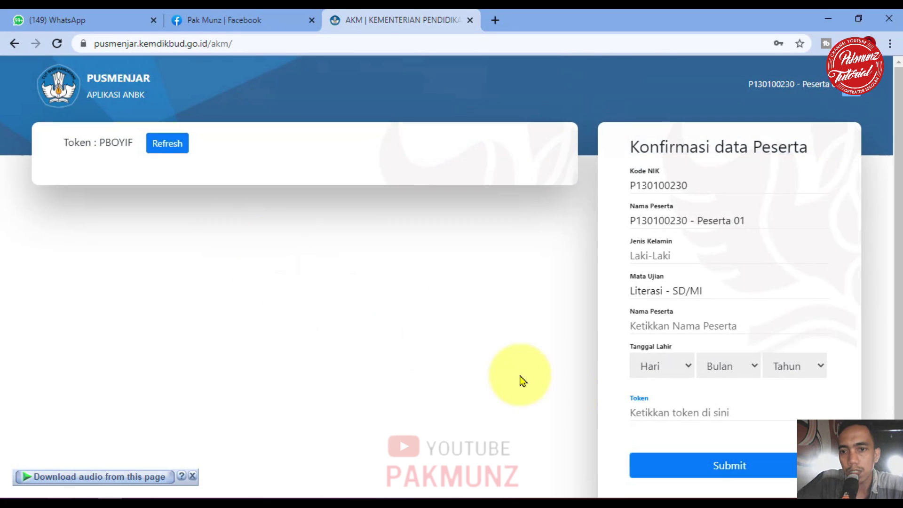
Fill in the participant's name and select the day, month and year of birth in the confirmation form.
{"action": "left_click", "coordinate": [666, 326]}
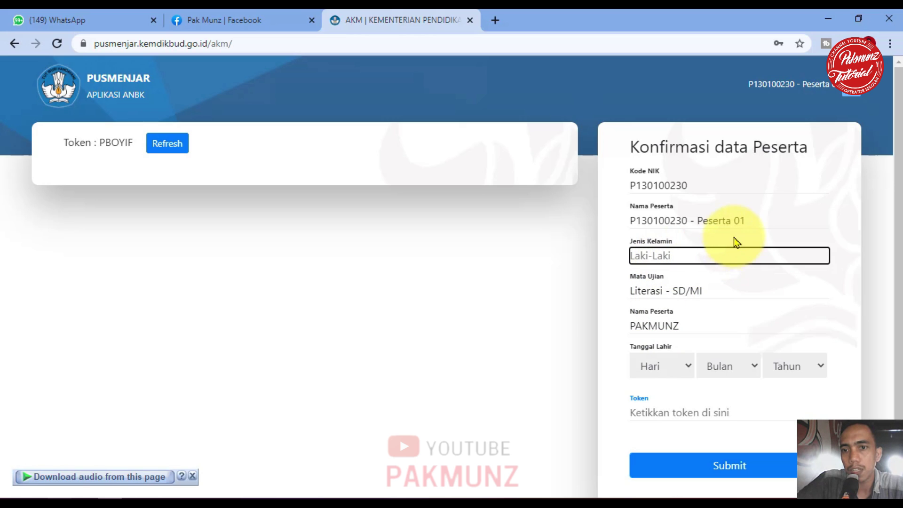
{"action": "left_click", "coordinate": [729, 187]}
{"action": "left_click", "coordinate": [661, 293]}
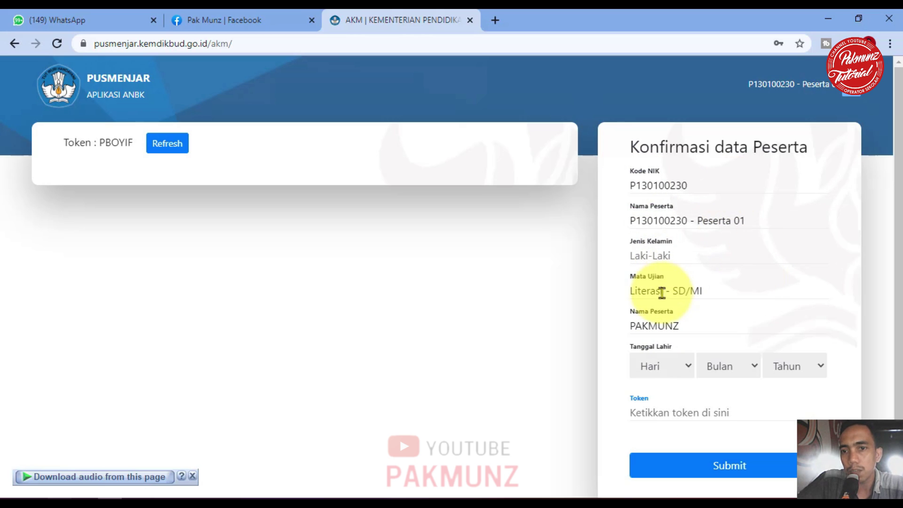
{"action": "left_click", "coordinate": [653, 371]}
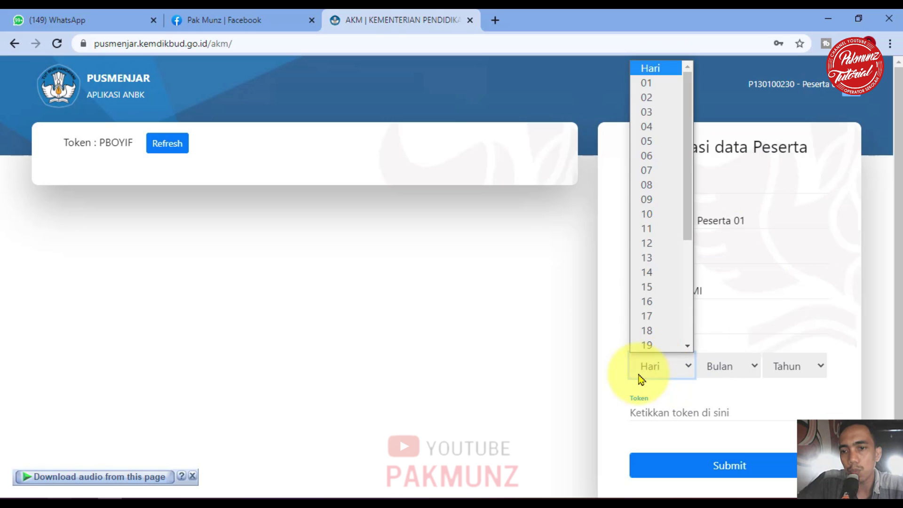
{"action": "left_click", "coordinate": [660, 275]}
{"action": "left_click", "coordinate": [727, 376]}
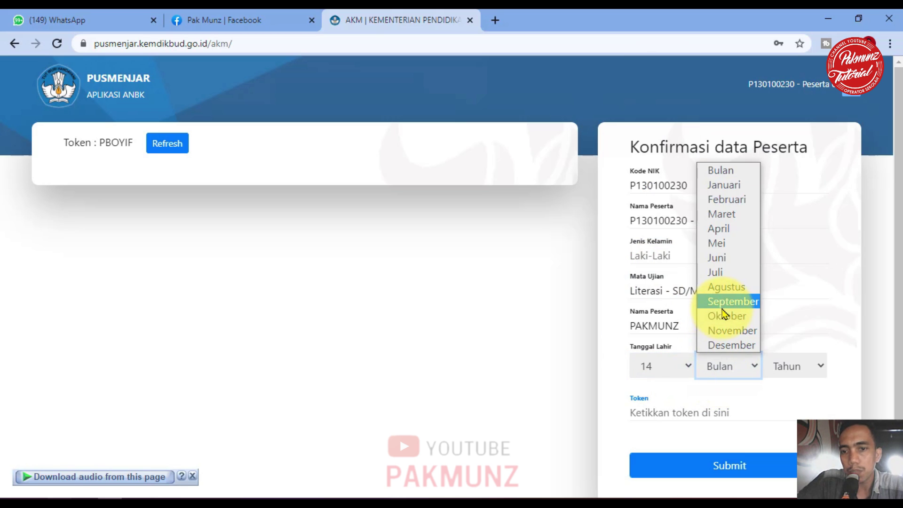
{"action": "left_click", "coordinate": [722, 306]}
{"action": "left_click", "coordinate": [790, 370]}
{"action": "left_click", "coordinate": [790, 301]}
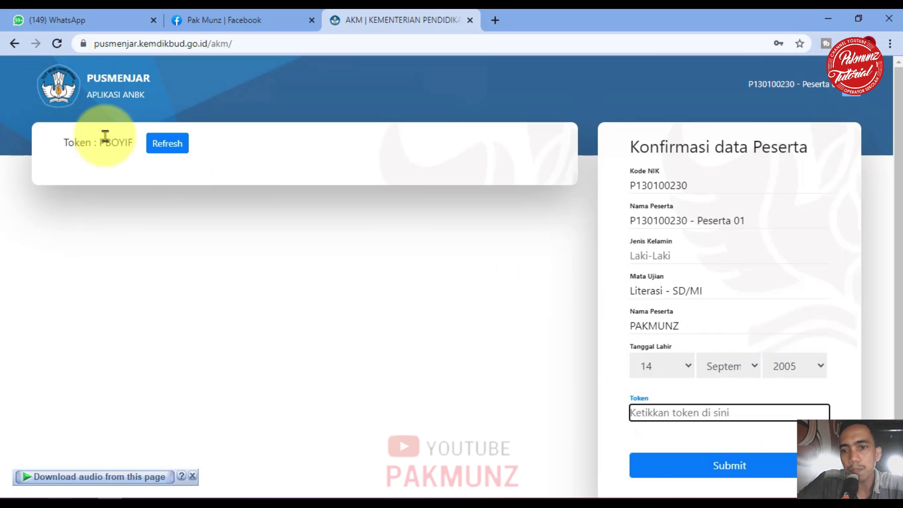
Submit the participant data with the displayed token copied into the Token field, and start the Literasi - SD/MI test.
{"action": "left_click_drag", "start_coordinate": [101, 142], "coordinate": [130, 142]}
{"action": "right_click", "coordinate": [117, 145]}
{"action": "left_click", "coordinate": [141, 154]}
{"action": "left_click", "coordinate": [689, 428]}
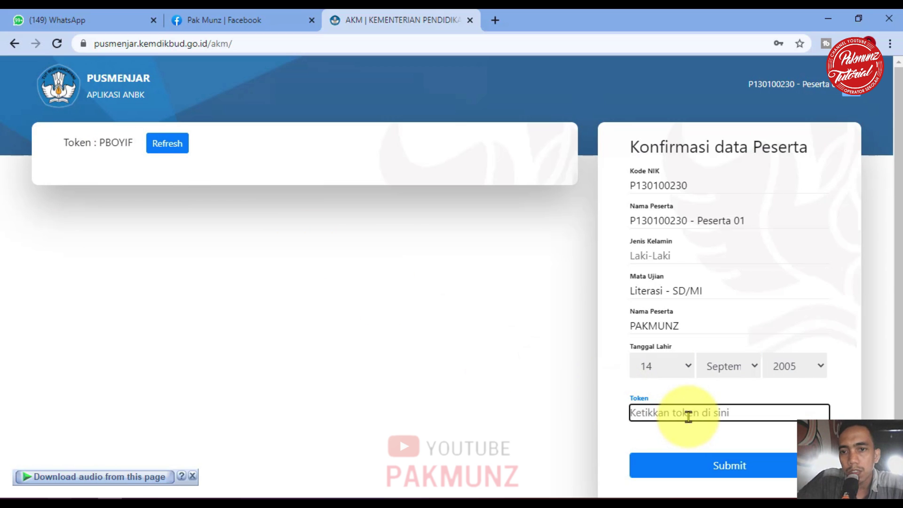
{"action": "left_click", "coordinate": [690, 468]}
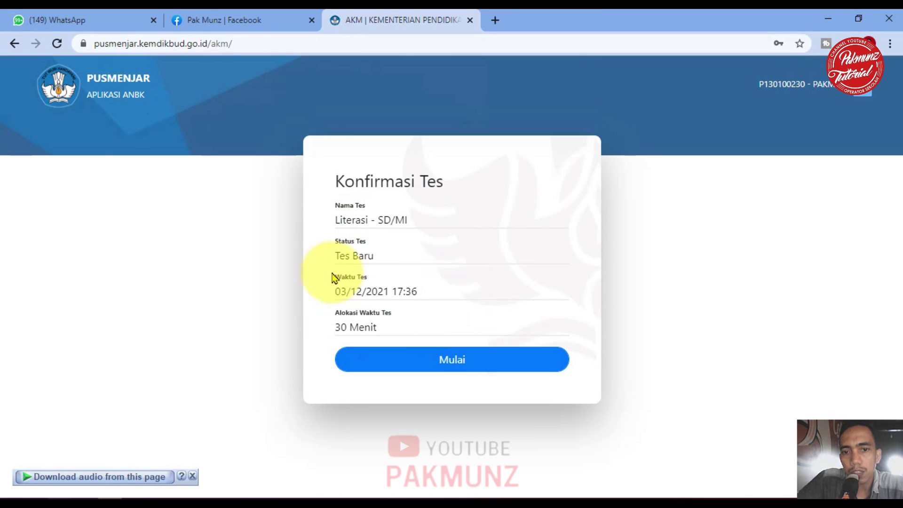
{"action": "left_click", "coordinate": [436, 371]}
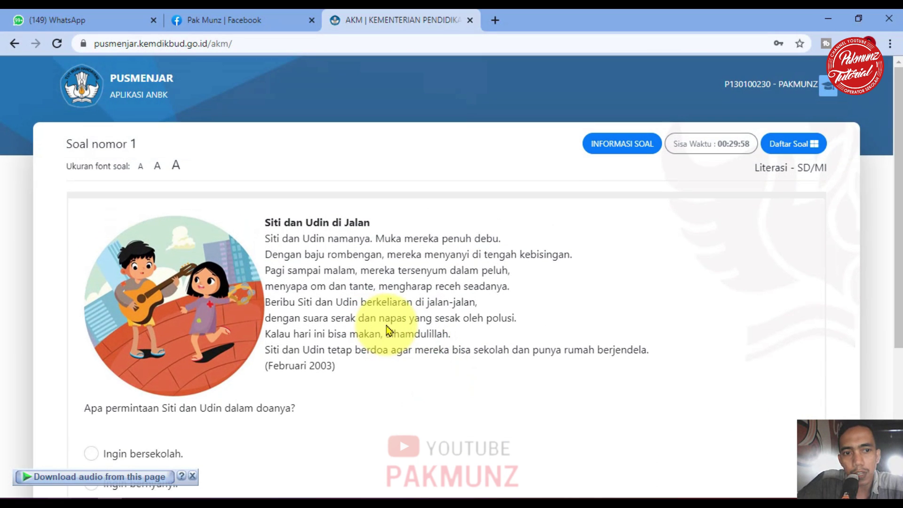
Answer question 1 with "Ingin bersekolah." and advance to question 2.
{"action": "scroll", "coordinate": [324, 285], "scroll_direction": "down", "scroll_amount": 3}
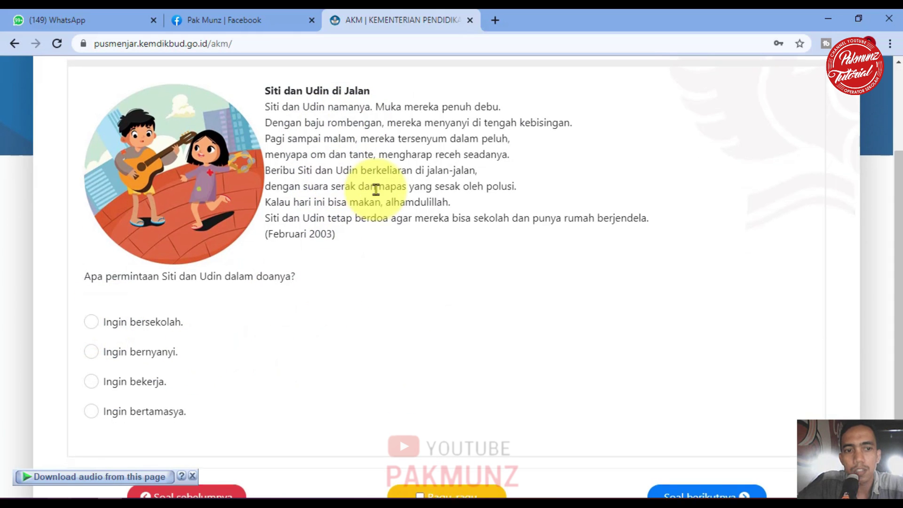
{"action": "scroll", "coordinate": [375, 191], "scroll_direction": "up", "scroll_amount": 1}
{"action": "scroll", "coordinate": [91, 393], "scroll_direction": "down", "scroll_amount": 1}
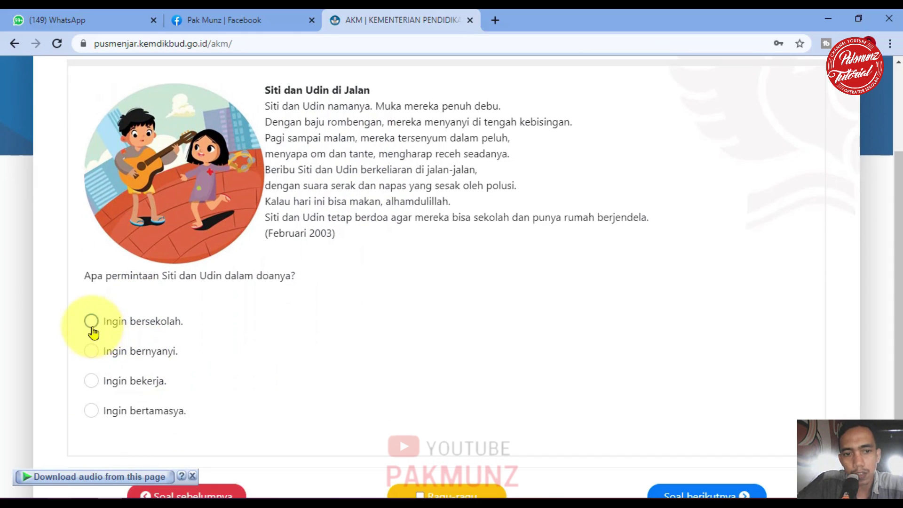
{"action": "scroll", "coordinate": [425, 322], "scroll_direction": "down", "scroll_amount": 1}
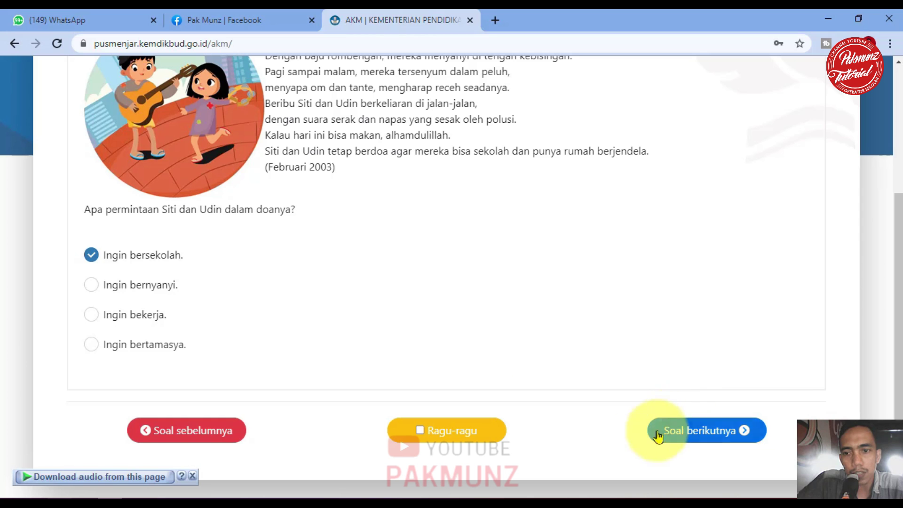
{"action": "left_click", "coordinate": [693, 434]}
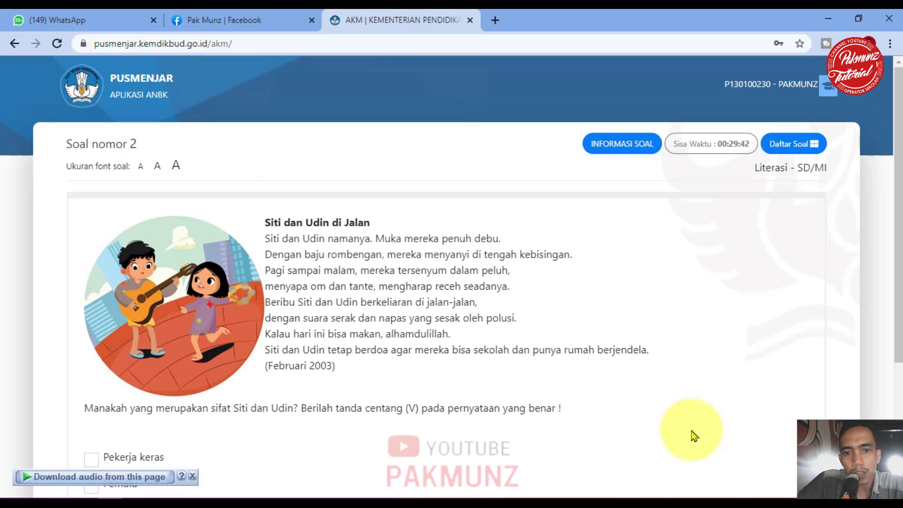
Mark "Pemalu" as the answer to question 2 about the traits of Siti and Udin.
{"action": "scroll", "coordinate": [432, 349], "scroll_direction": "down", "scroll_amount": 4}
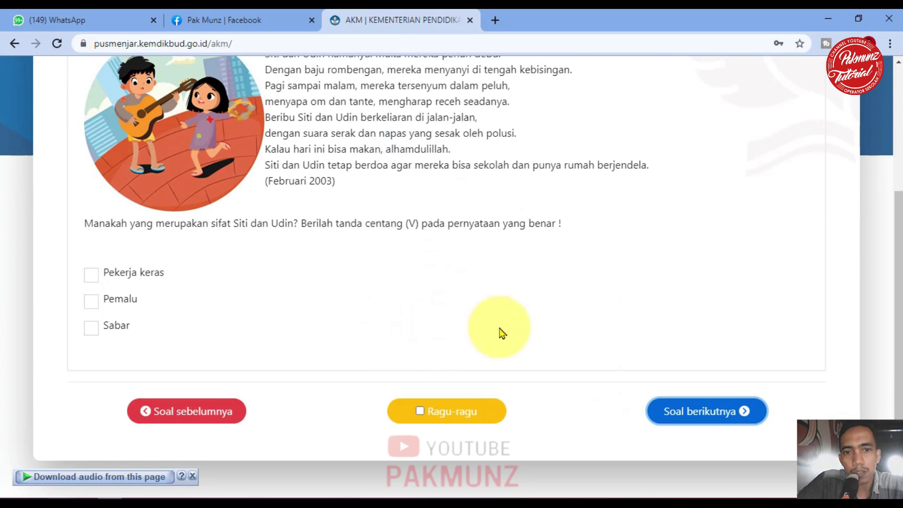
{"action": "scroll", "coordinate": [212, 216], "scroll_direction": "up", "scroll_amount": 4}
{"action": "scroll", "coordinate": [127, 296], "scroll_direction": "down", "scroll_amount": 2}
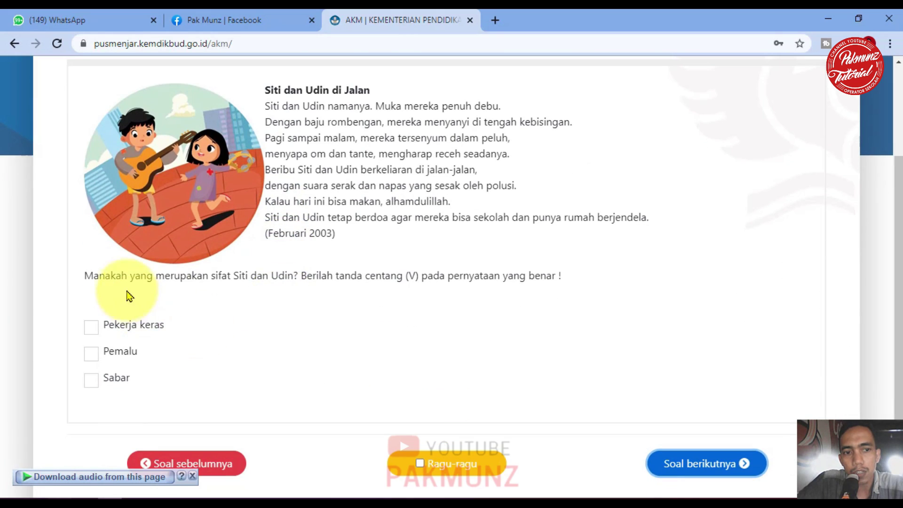
{"action": "left_click", "coordinate": [96, 358]}
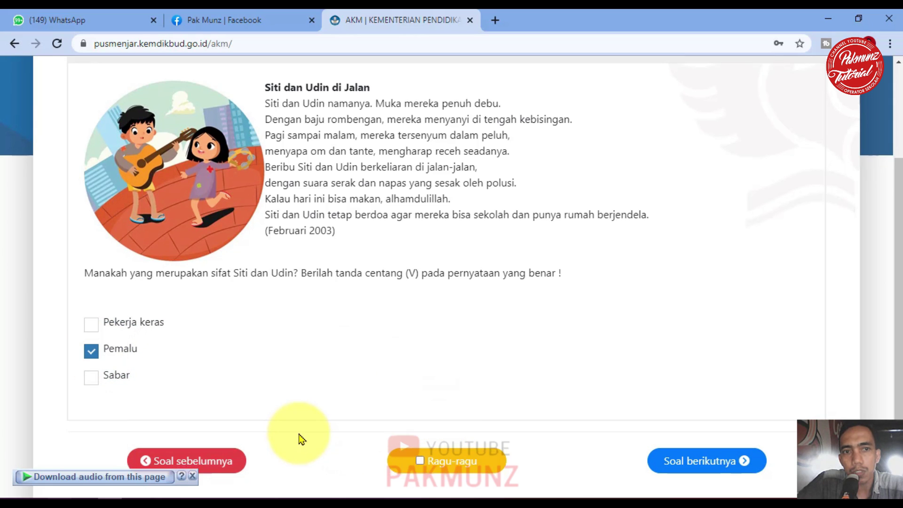
{"action": "scroll", "coordinate": [254, 428], "scroll_direction": "down", "scroll_amount": 1}
{"action": "scroll", "coordinate": [365, 352], "scroll_direction": "up", "scroll_amount": 4}
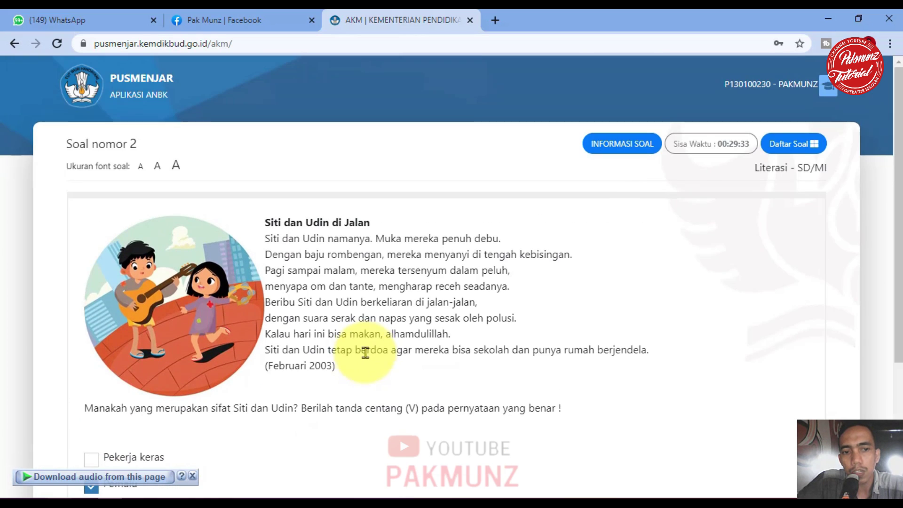
{"action": "scroll", "coordinate": [363, 353], "scroll_direction": "down", "scroll_amount": 4}
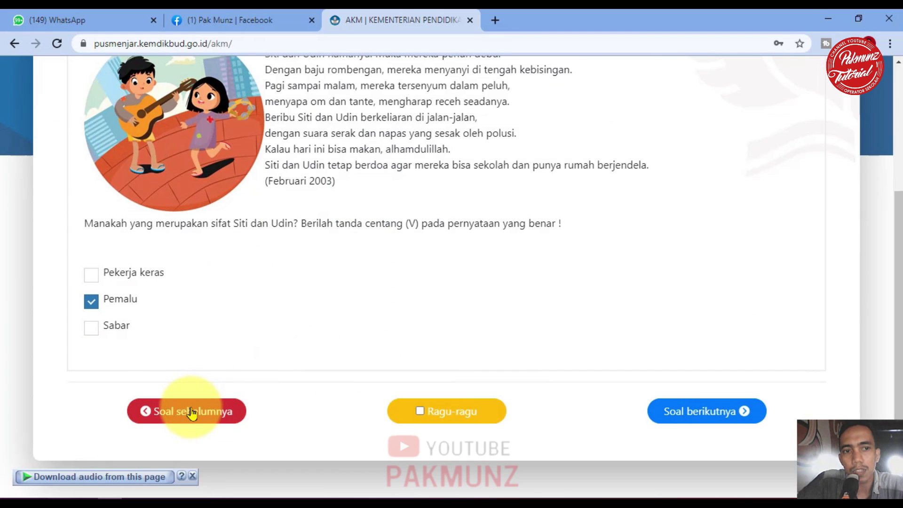
Go back to question 1, flag its answer as doubtful with Ragu-ragu, and return to question 2.
{"action": "left_click", "coordinate": [188, 411]}
{"action": "scroll", "coordinate": [347, 389], "scroll_direction": "down", "scroll_amount": 4}
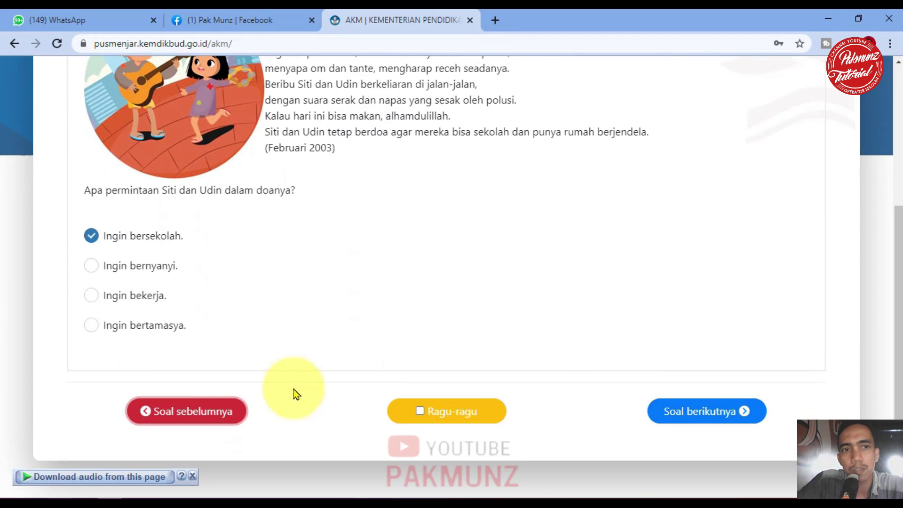
{"action": "scroll", "coordinate": [312, 262], "scroll_direction": "up", "scroll_amount": 3}
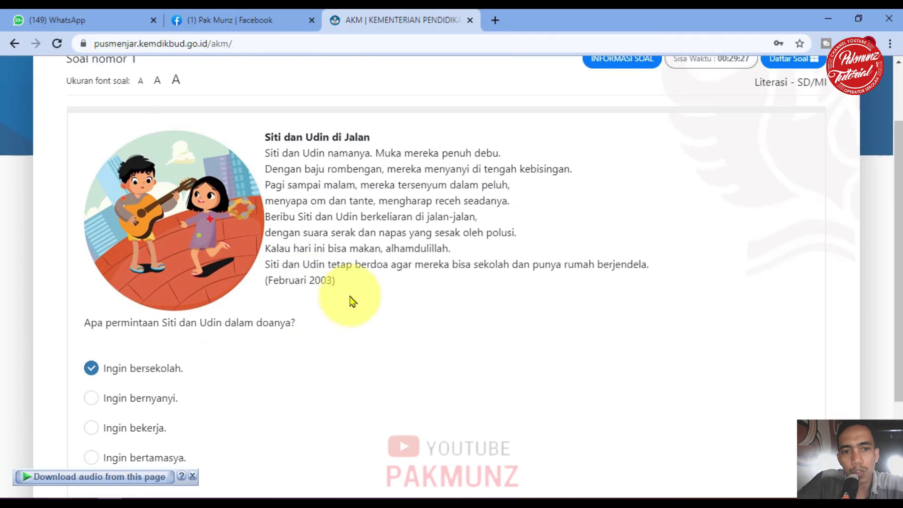
{"action": "scroll", "coordinate": [419, 333], "scroll_direction": "down", "scroll_amount": 3}
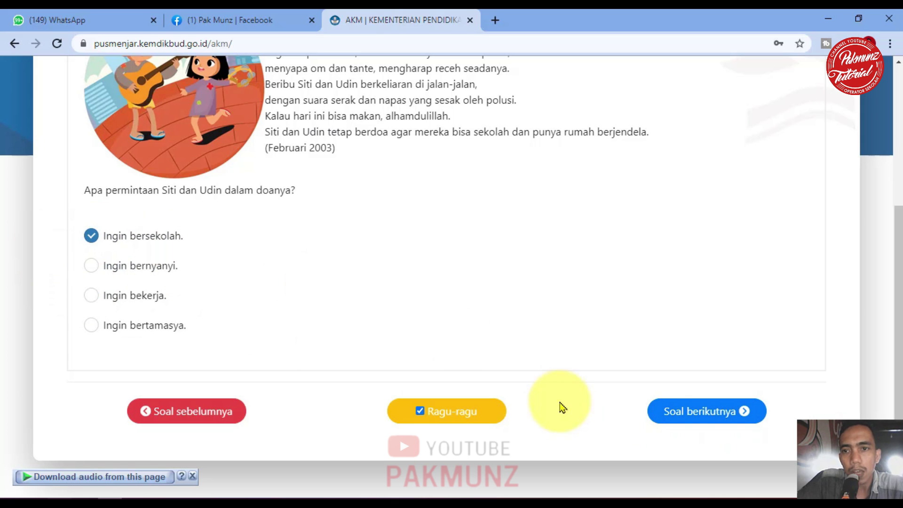
{"action": "scroll", "coordinate": [560, 389], "scroll_direction": "up", "scroll_amount": 5}
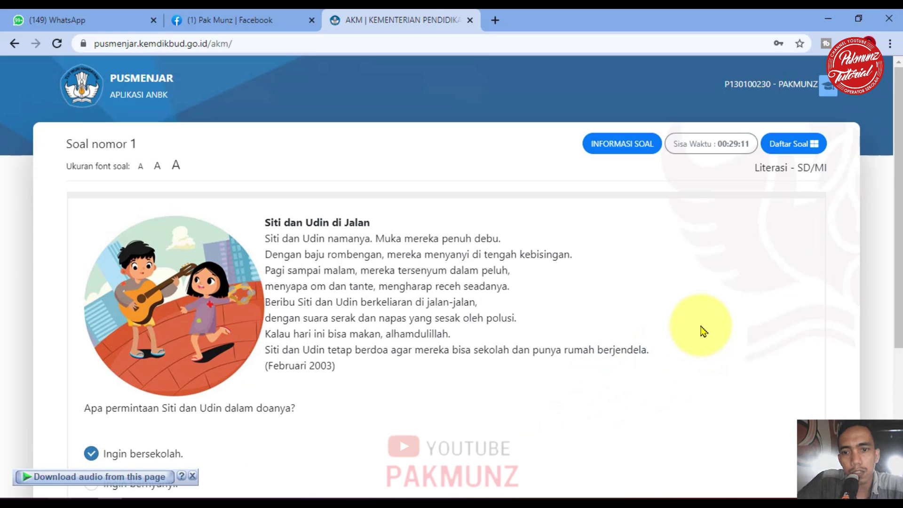
{"action": "scroll", "coordinate": [659, 329], "scroll_direction": "down", "scroll_amount": 5}
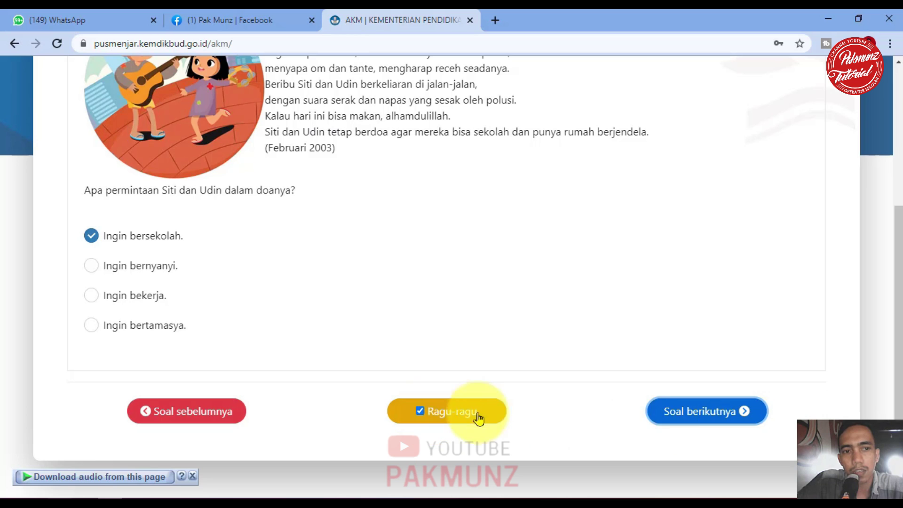
{"action": "left_click", "coordinate": [688, 410]}
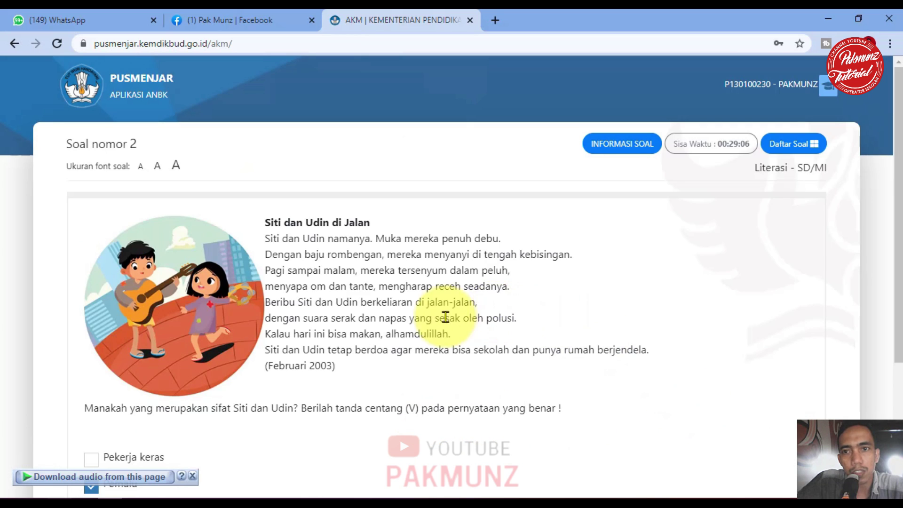
In question 3, mark "Om dan tante kesal ketika kedatangan Siti dan Udin" as Benar and flag the question as Ragu-ragu.
{"action": "scroll", "coordinate": [459, 312], "scroll_direction": "down", "scroll_amount": 4}
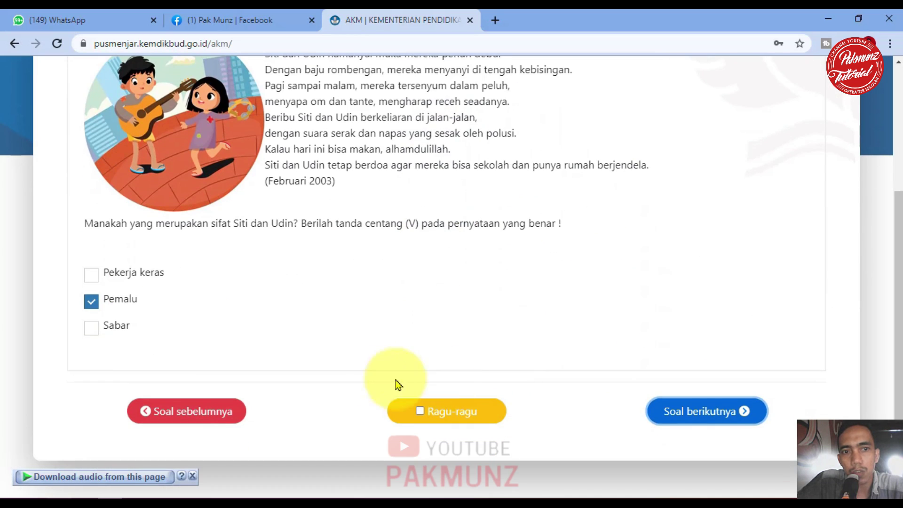
{"action": "left_click", "coordinate": [680, 414]}
{"action": "scroll", "coordinate": [516, 315], "scroll_direction": "down", "scroll_amount": 4}
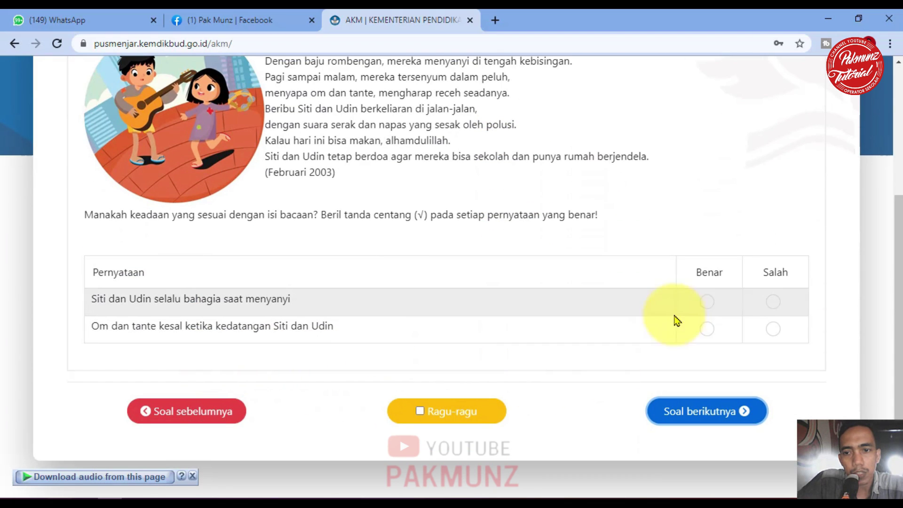
{"action": "left_click", "coordinate": [707, 335]}
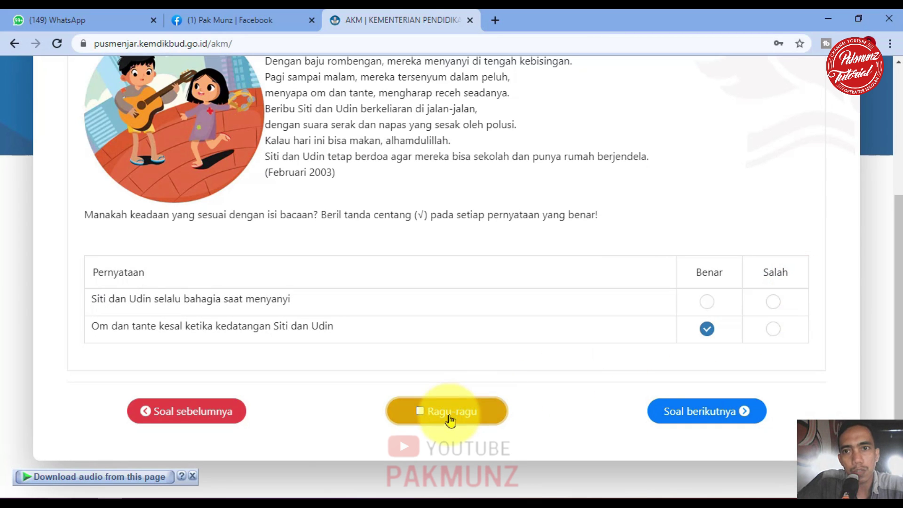
{"action": "left_click", "coordinate": [423, 412]}
Answer question 4 with "NGAMEN" and advance to question 5.
{"action": "left_click", "coordinate": [704, 416]}
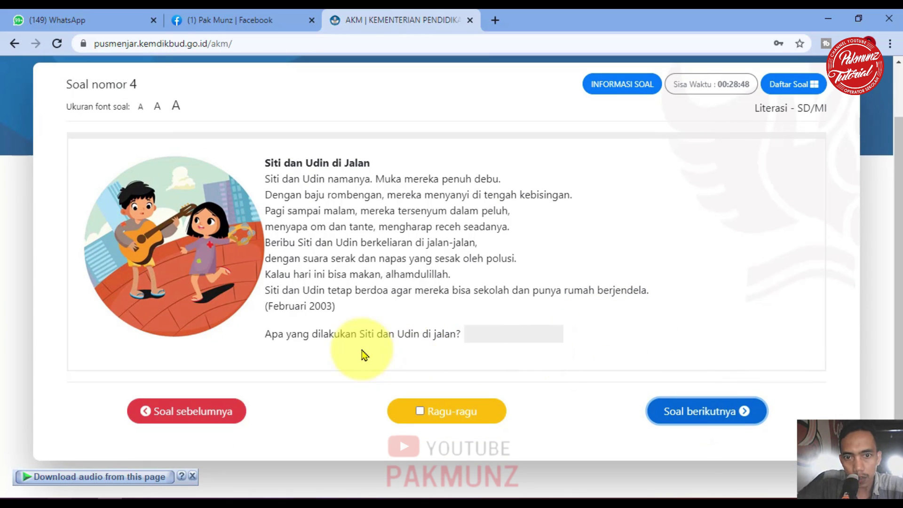
{"action": "left_click", "coordinate": [570, 341]}
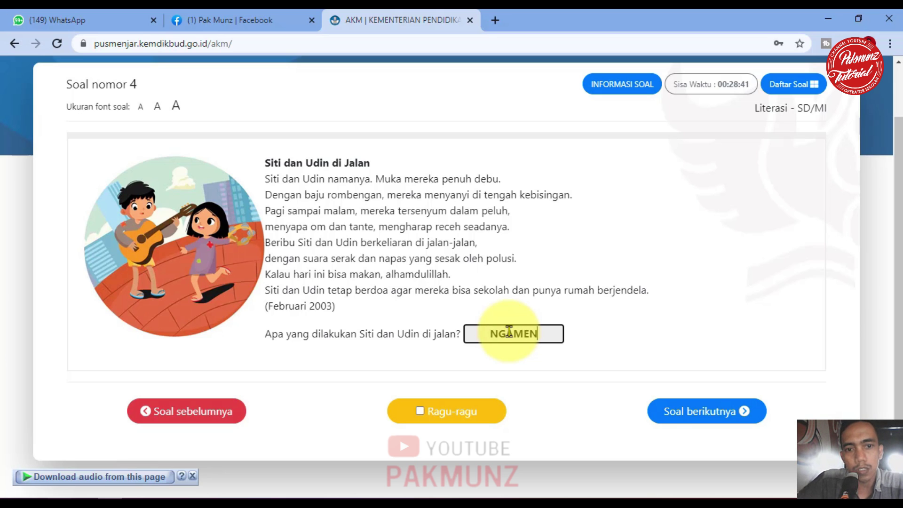
{"action": "left_click", "coordinate": [684, 412]}
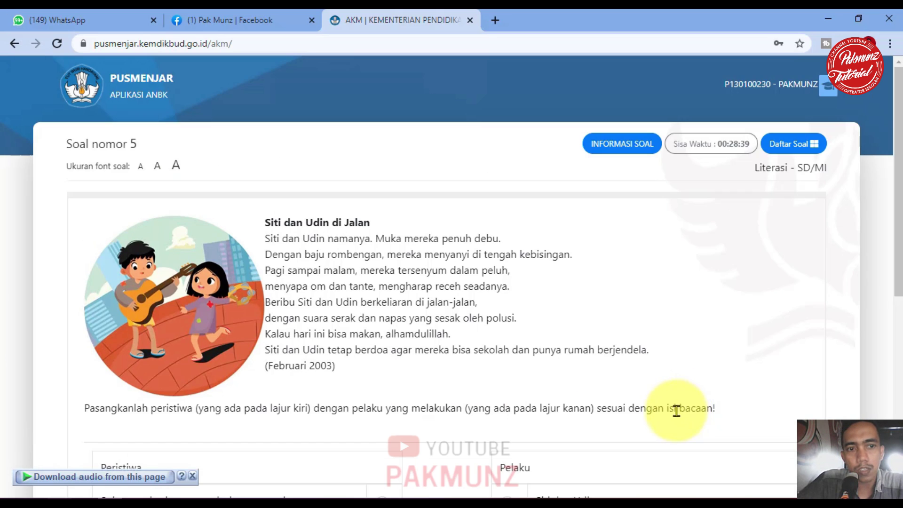
In question 5, try matching "Suka bernyanyi dengan suara serak dan napas yang sesak" with "Siti dan Udin" and clear the match.
{"action": "scroll", "coordinate": [571, 374], "scroll_direction": "down", "scroll_amount": 4}
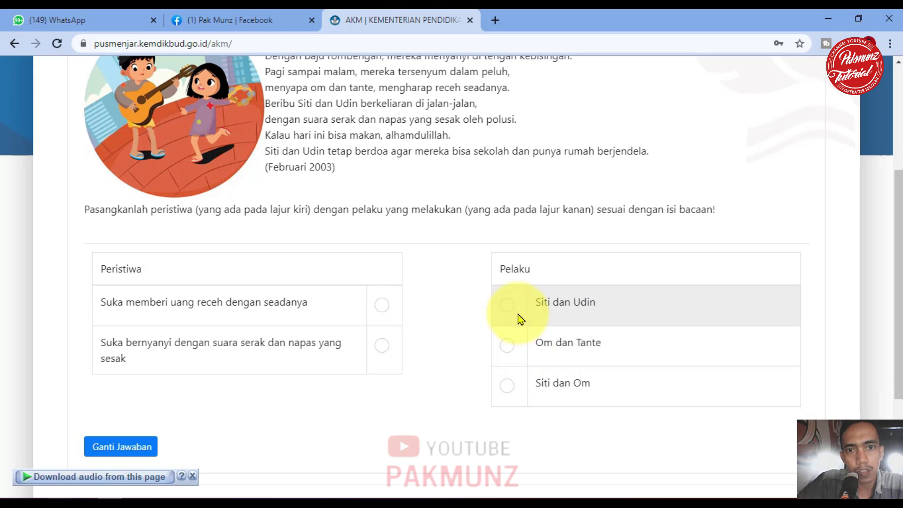
{"action": "scroll", "coordinate": [425, 328], "scroll_direction": "down", "scroll_amount": 3}
{"action": "left_click", "coordinate": [236, 182]}
{"action": "left_click_drag", "start_coordinate": [232, 181], "coordinate": [238, 182]}
{"action": "left_click", "coordinate": [508, 136]}
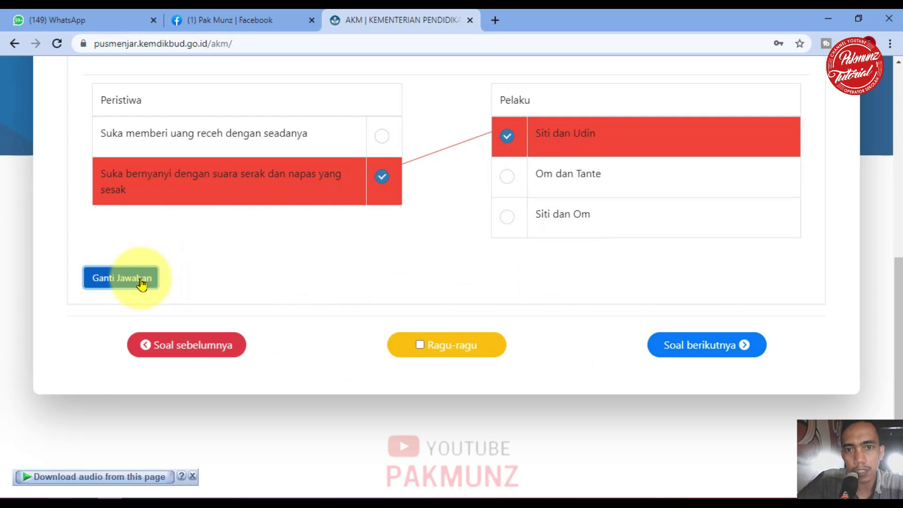
{"action": "left_click", "coordinate": [122, 278]}
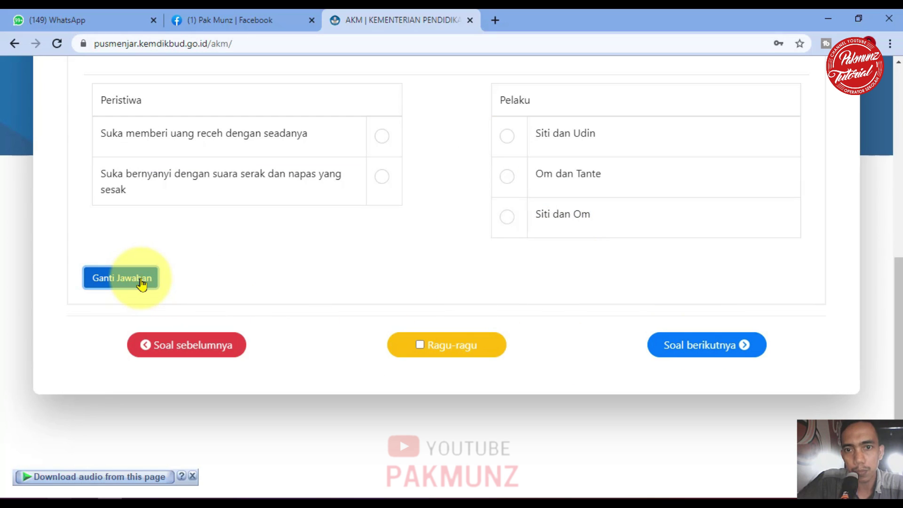
In question 5, match "Suka memberi uang receh dengan seadanya" with "Siti dan Om" and advance to question 6.
{"action": "left_click", "coordinate": [382, 136]}
{"action": "left_click", "coordinate": [507, 218]}
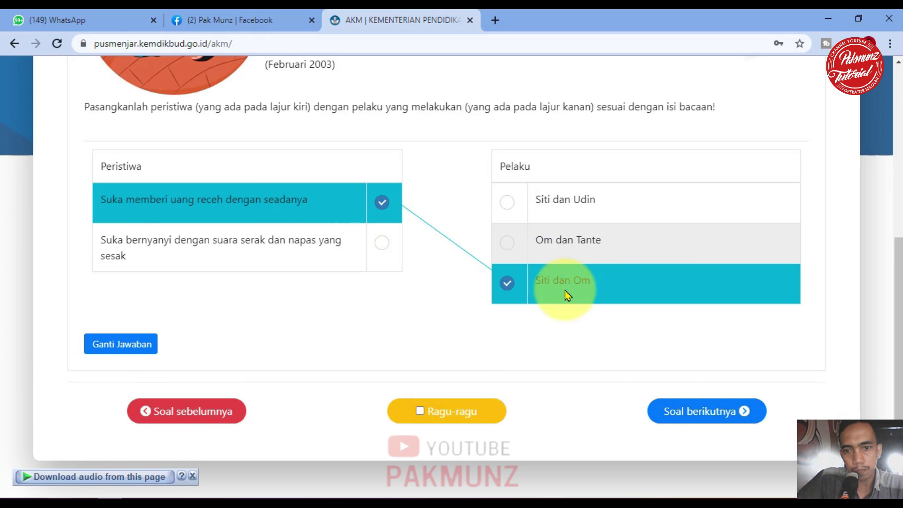
{"action": "left_click", "coordinate": [679, 410]}
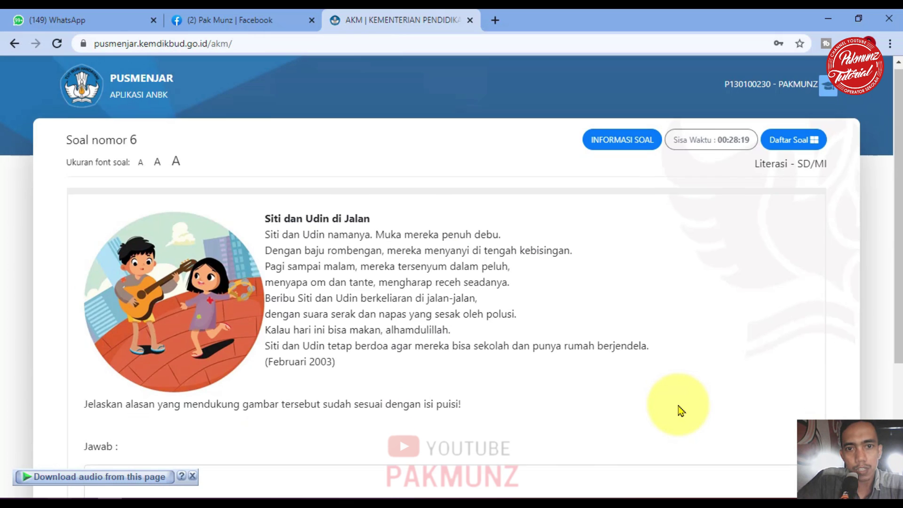
Leave question 6 unanswered, continue to the test confirmation, and return to the test without finishing it.
{"action": "scroll", "coordinate": [534, 333], "scroll_direction": "down", "scroll_amount": 3}
{"action": "left_click", "coordinate": [695, 414]}
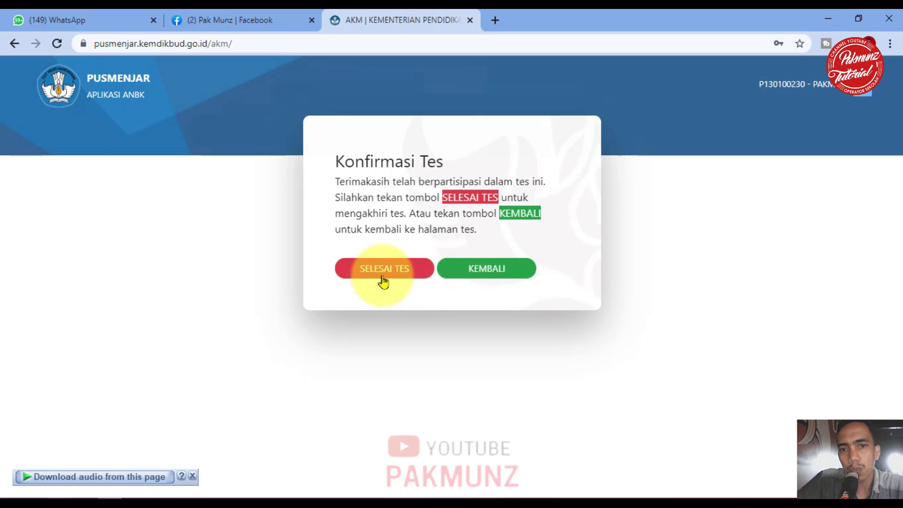
{"action": "left_click", "coordinate": [489, 269]}
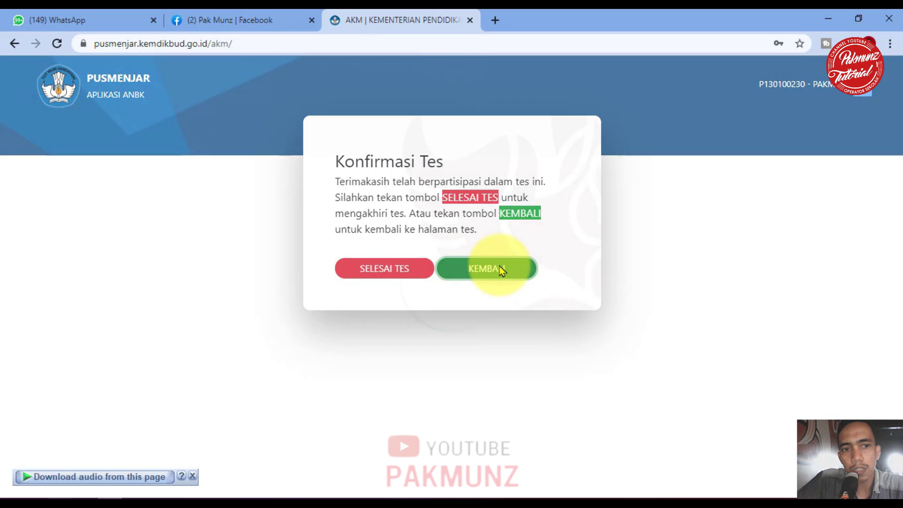
Go through questions 1 to 6 in order, checking each answer and its Ragu-ragu flag.
{"action": "scroll", "coordinate": [497, 329], "scroll_direction": "down", "scroll_amount": 4}
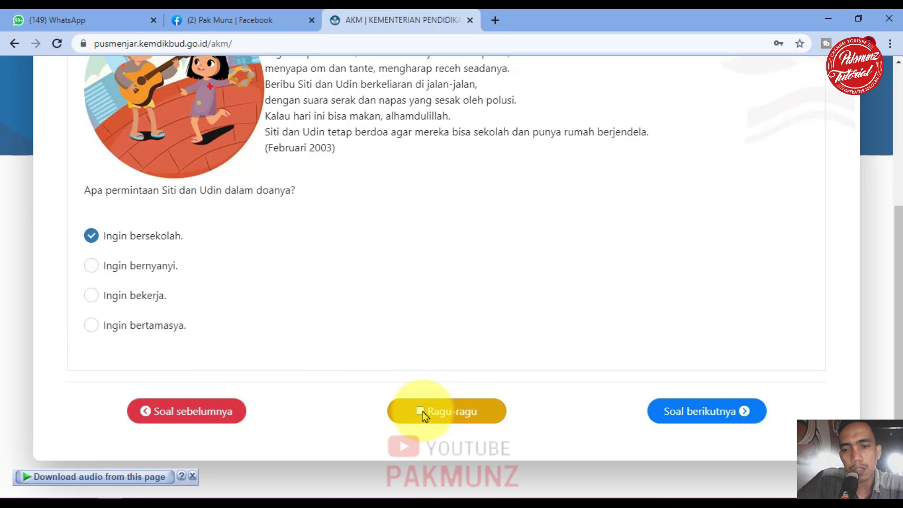
{"action": "left_click", "coordinate": [687, 424]}
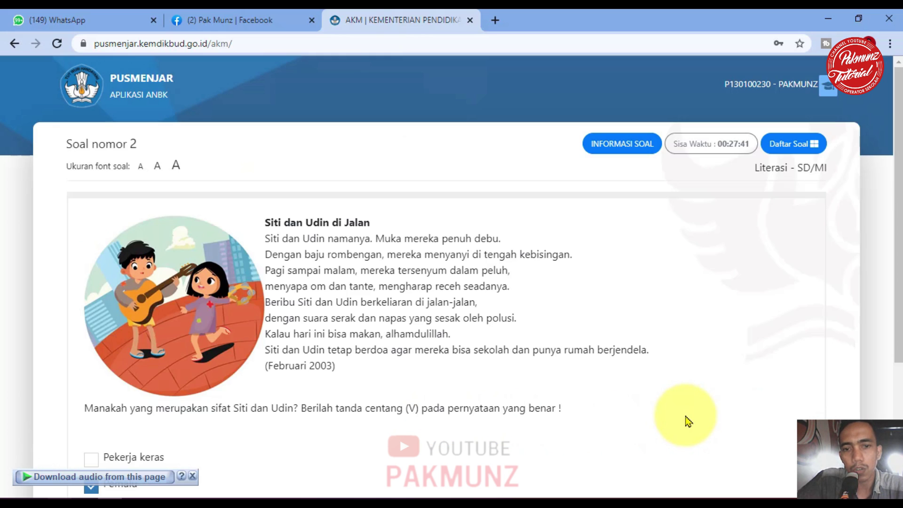
{"action": "scroll", "coordinate": [519, 374], "scroll_direction": "down", "scroll_amount": 3}
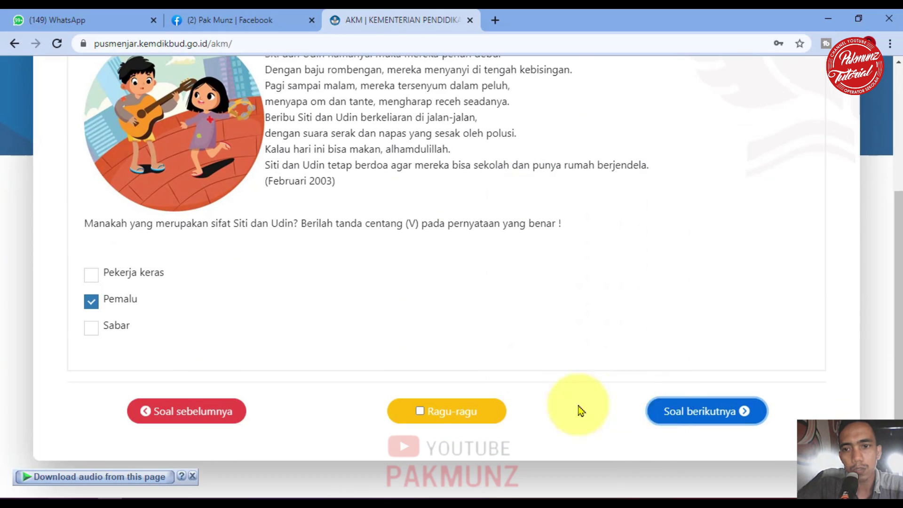
{"action": "left_click", "coordinate": [686, 413]}
{"action": "scroll", "coordinate": [530, 392], "scroll_direction": "down", "scroll_amount": 4}
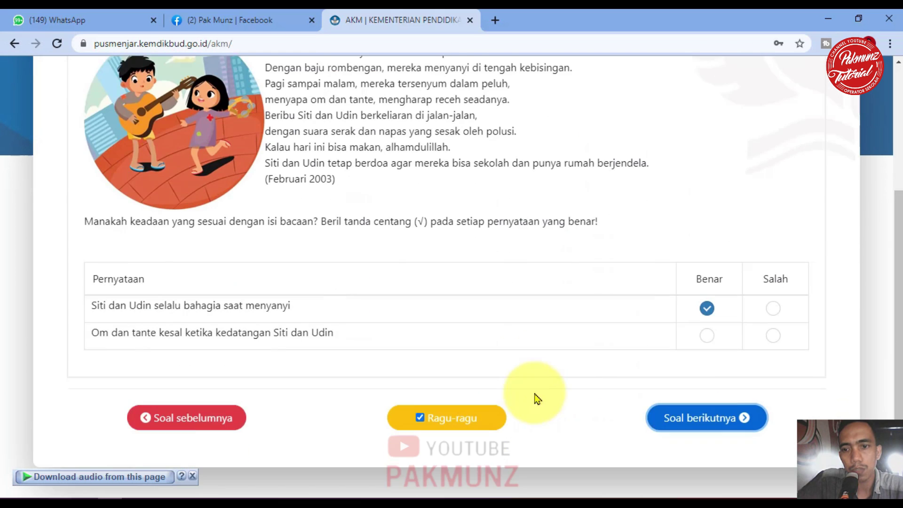
{"action": "left_click", "coordinate": [705, 411]}
{"action": "scroll", "coordinate": [701, 419], "scroll_direction": "down", "scroll_amount": 1}
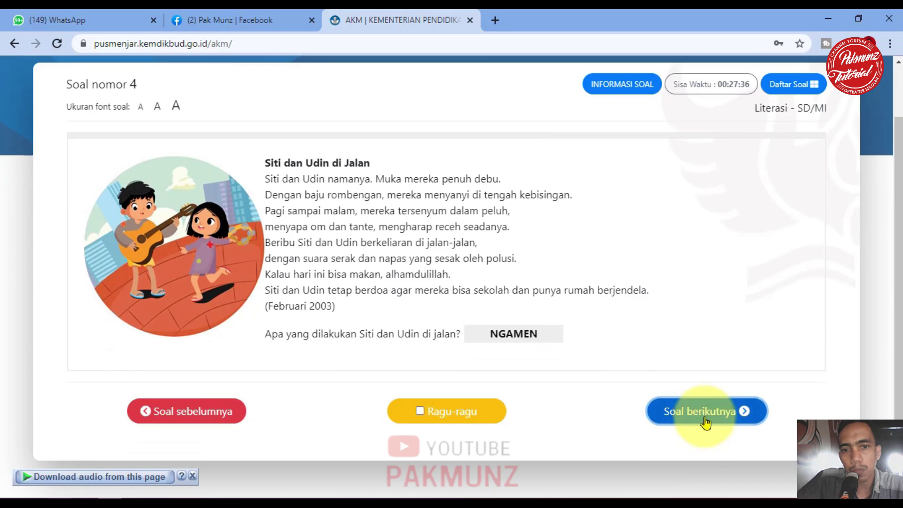
{"action": "left_click", "coordinate": [695, 413]}
{"action": "scroll", "coordinate": [705, 447], "scroll_direction": "down", "scroll_amount": 5}
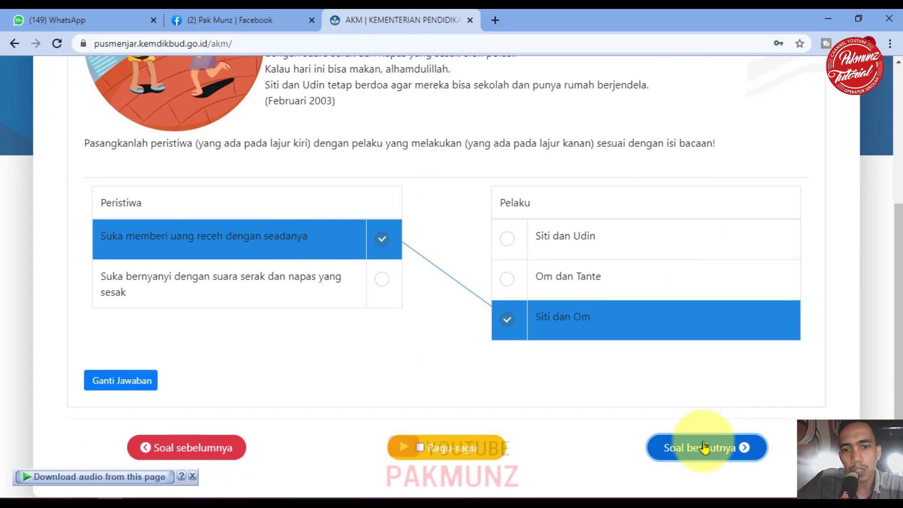
{"action": "left_click", "coordinate": [704, 448]}
{"action": "scroll", "coordinate": [658, 423], "scroll_direction": "down", "scroll_amount": 4}
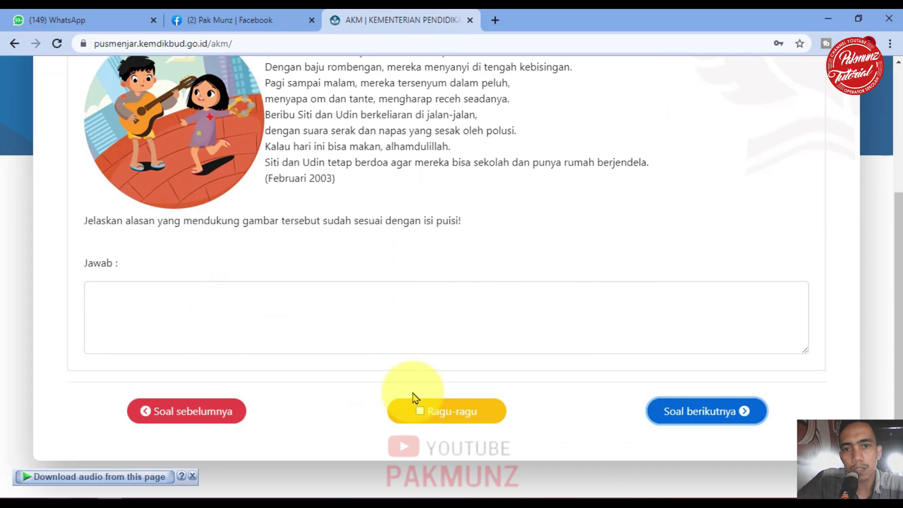
Finish the test from question 6, confirm ending it, and examine the given answers against the answer key.
{"action": "left_click", "coordinate": [674, 418]}
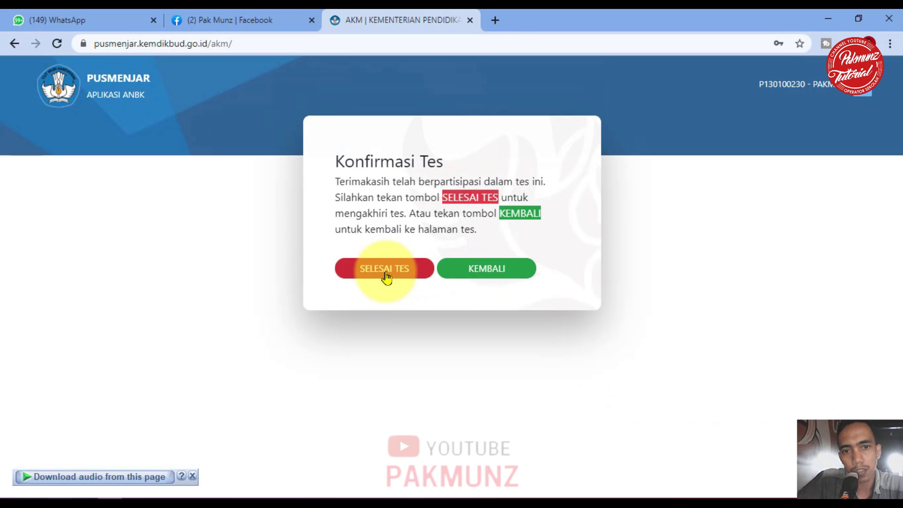
{"action": "left_click", "coordinate": [385, 275]}
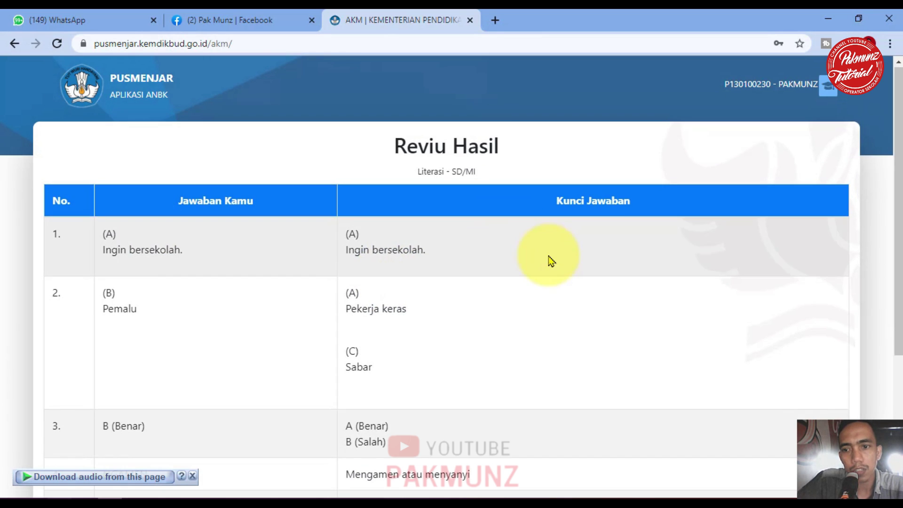
{"action": "scroll", "coordinate": [539, 250], "scroll_direction": "down", "scroll_amount": 5}
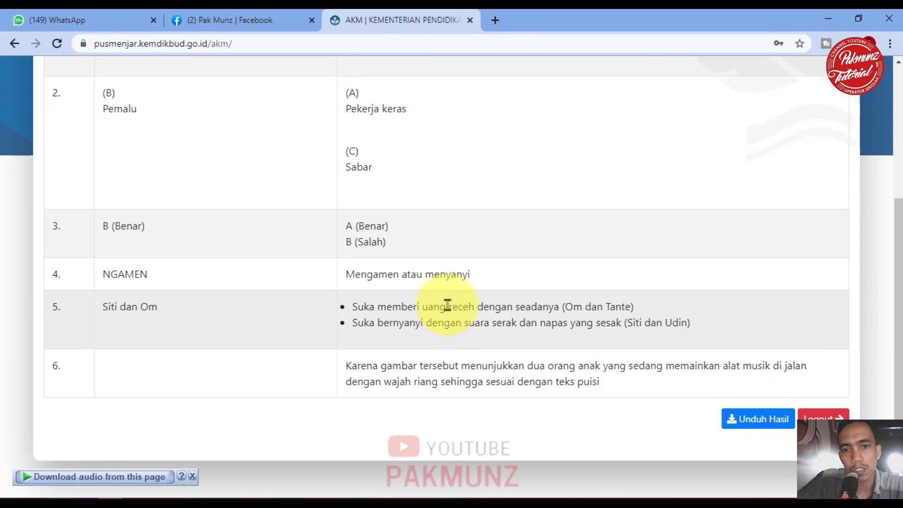
Download the test results as a PDF, open the file to view it, and close it again.
{"action": "left_click", "coordinate": [766, 420]}
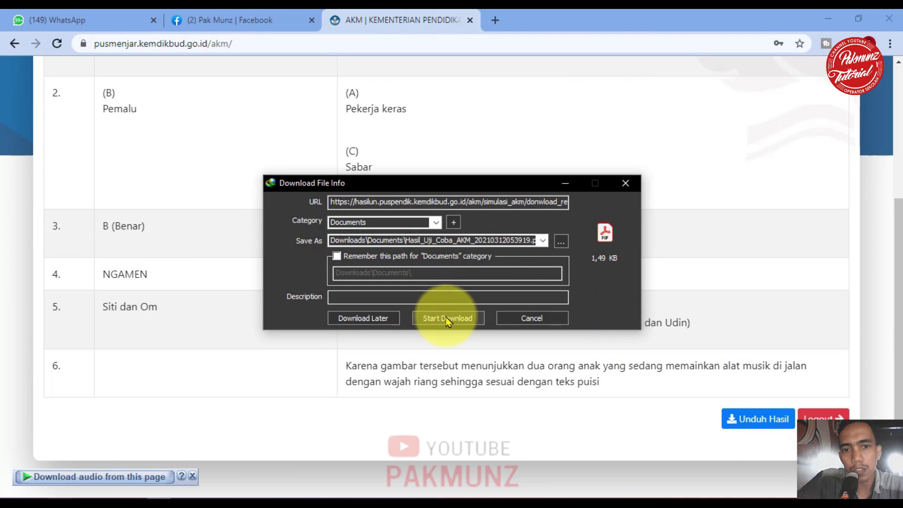
{"action": "left_click", "coordinate": [447, 318]}
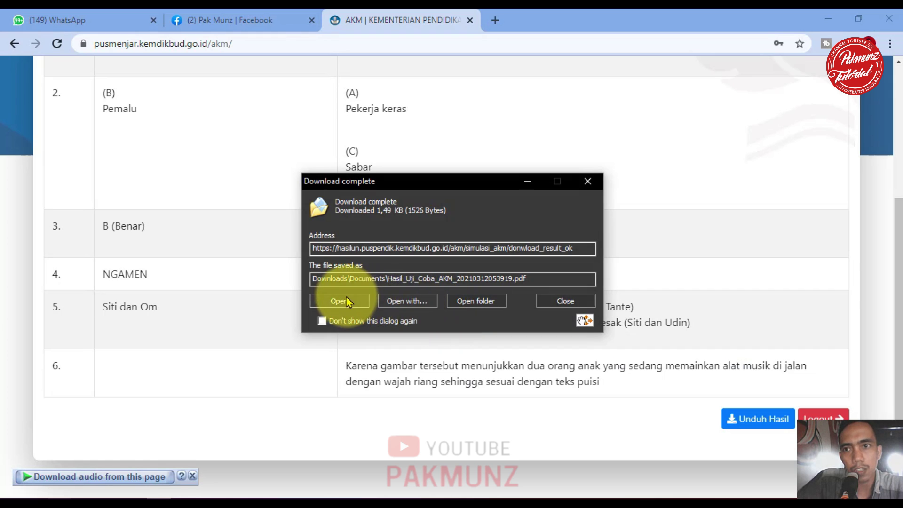
{"action": "left_click", "coordinate": [347, 300]}
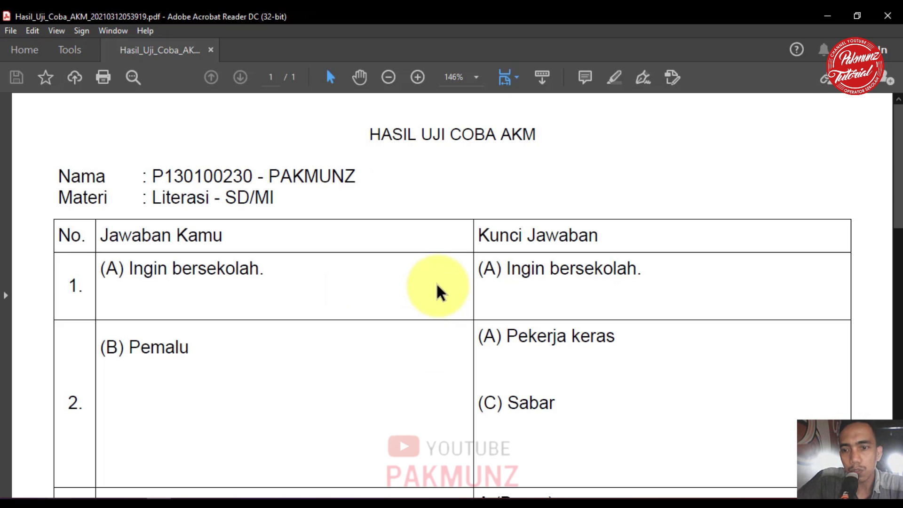
{"action": "left_click", "coordinate": [887, 15]}
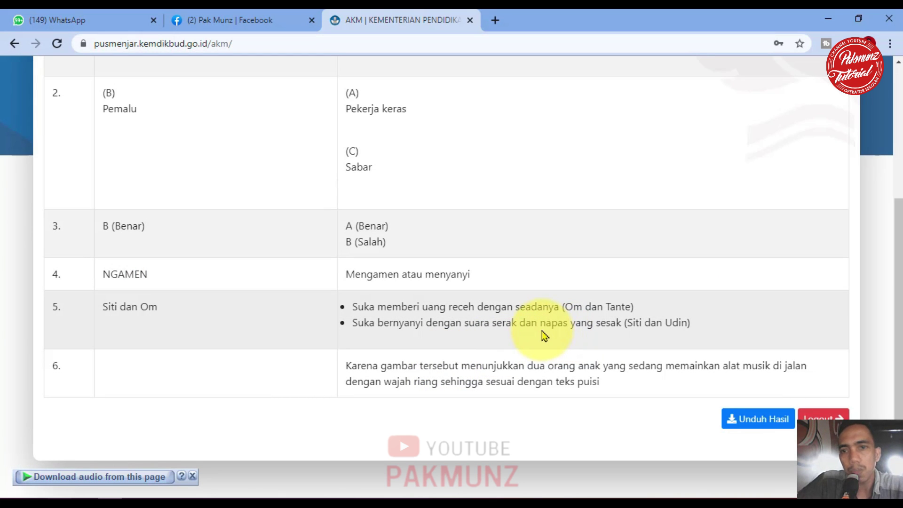
Look over the Reviu Hasil page once more and log out of the completed test.
{"action": "scroll", "coordinate": [545, 335], "scroll_direction": "up", "scroll_amount": 4}
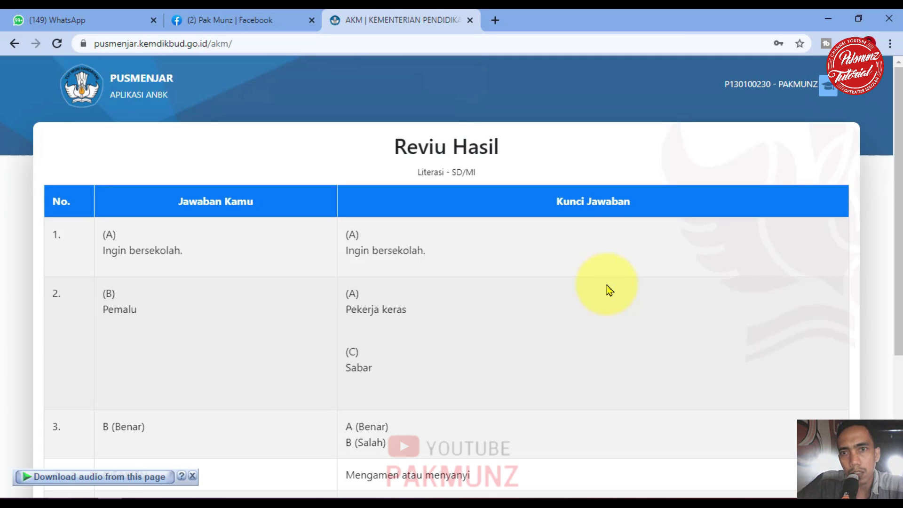
{"action": "scroll", "coordinate": [610, 290], "scroll_direction": "down", "scroll_amount": 4}
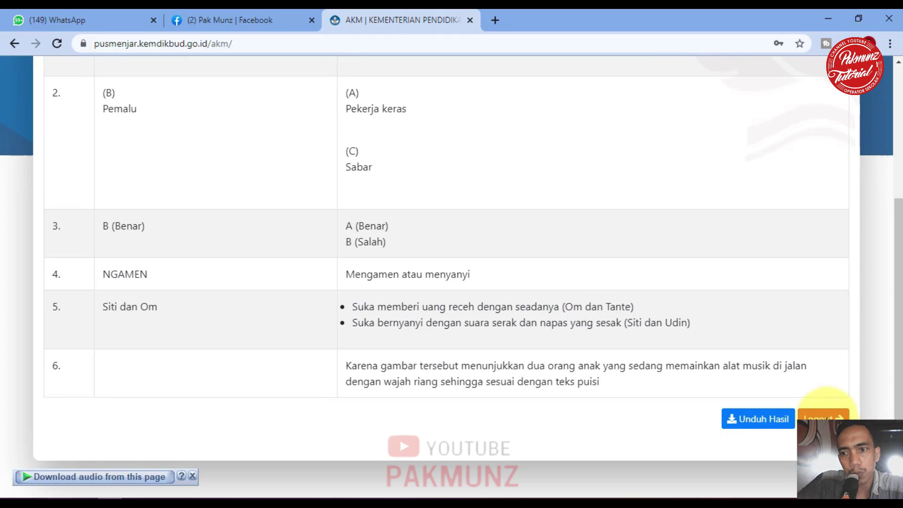
{"action": "scroll", "coordinate": [796, 403], "scroll_direction": "up", "scroll_amount": 5}
{"action": "scroll", "coordinate": [782, 382], "scroll_direction": "down", "scroll_amount": 5}
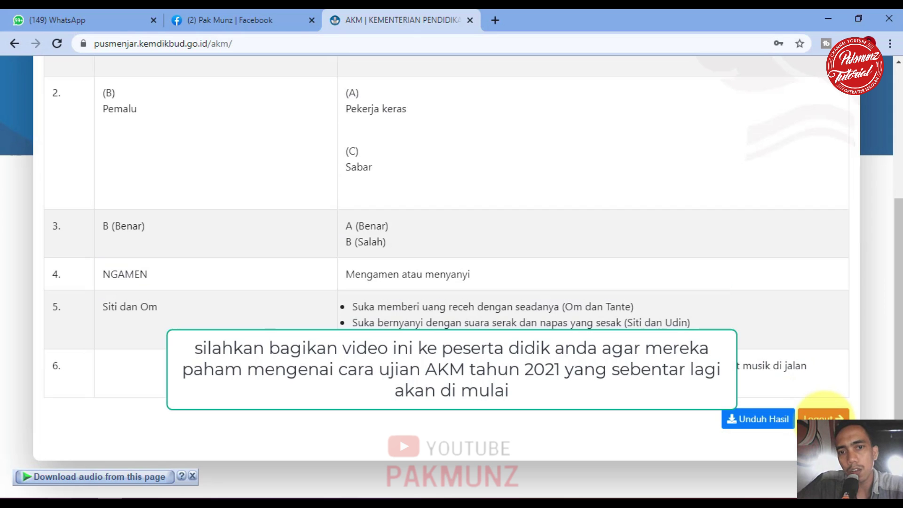
{"action": "left_click", "coordinate": [824, 417]}
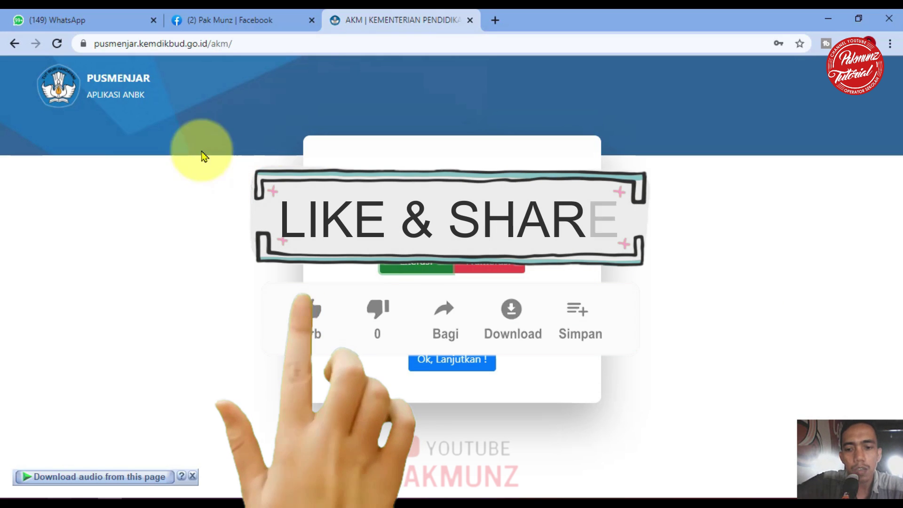
In a new browser tab, search for "akm", open the pusmenjar.kemdikbud.go.id/akm/ site, and highlight its address.
{"action": "left_click", "coordinate": [496, 21]}
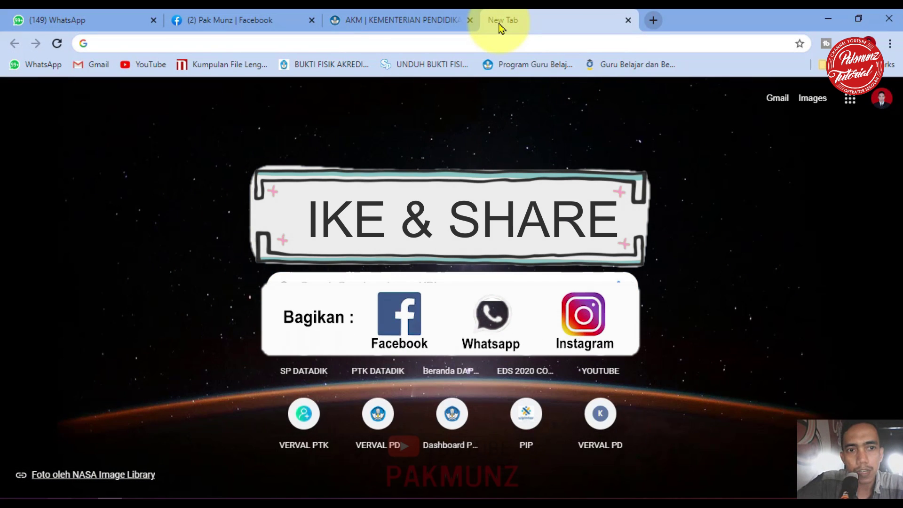
{"action": "type", "text": "akm"}
{"action": "key", "text": "Return"}
{"action": "left_click", "coordinate": [173, 194]}
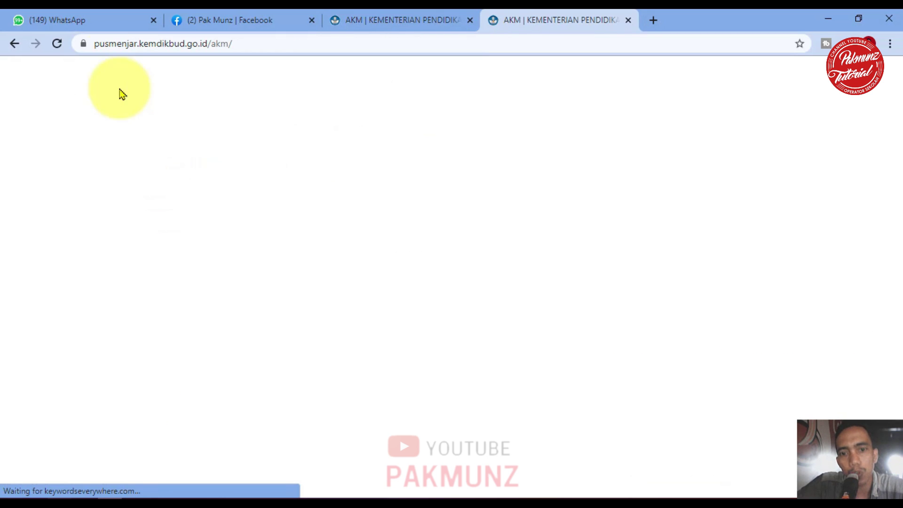
{"action": "left_click", "coordinate": [117, 42]}
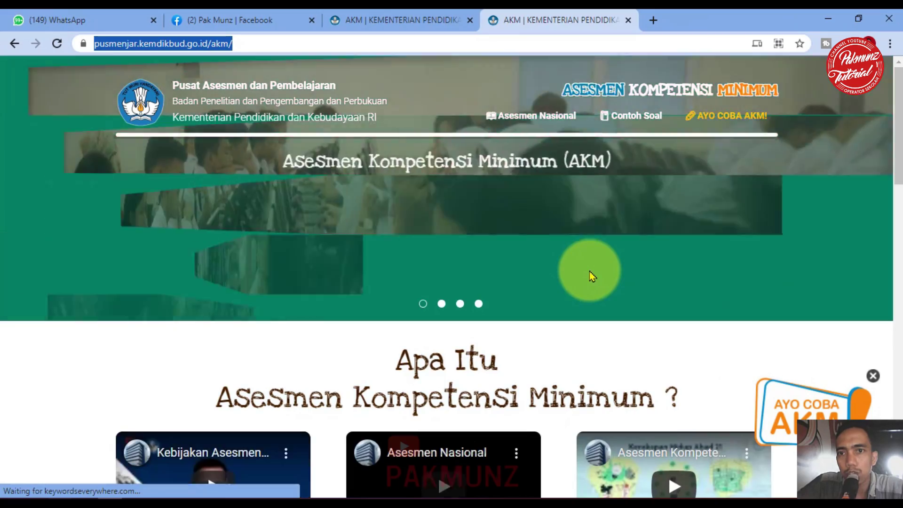
Go to the AKM site's Contoh Soal section and examine the sample question sets for Levels 1 to 6.
{"action": "scroll", "coordinate": [590, 276], "scroll_direction": "down", "scroll_amount": 3}
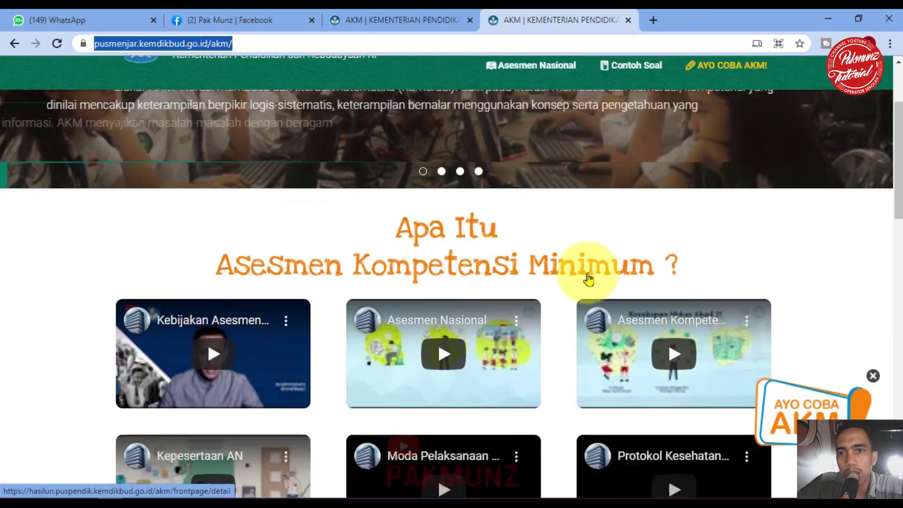
{"action": "scroll", "coordinate": [714, 290], "scroll_direction": "up", "scroll_amount": 3}
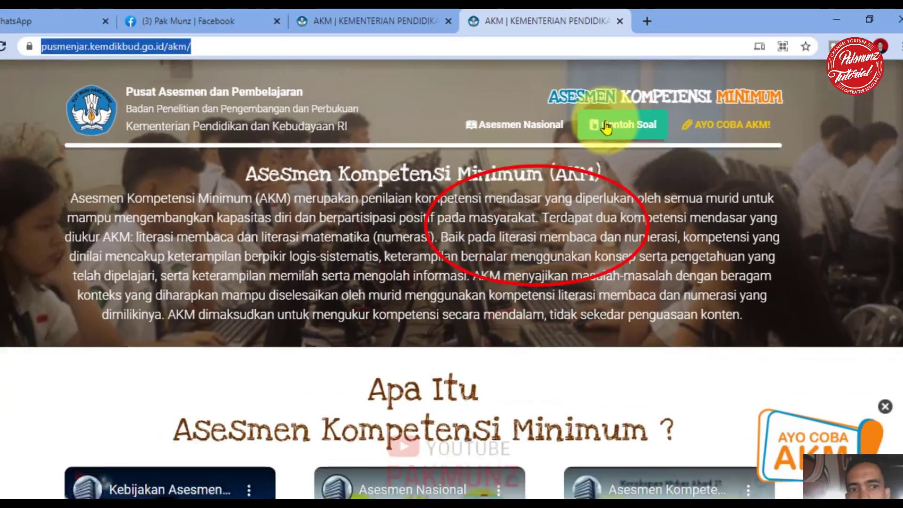
{"action": "left_click", "coordinate": [606, 126]}
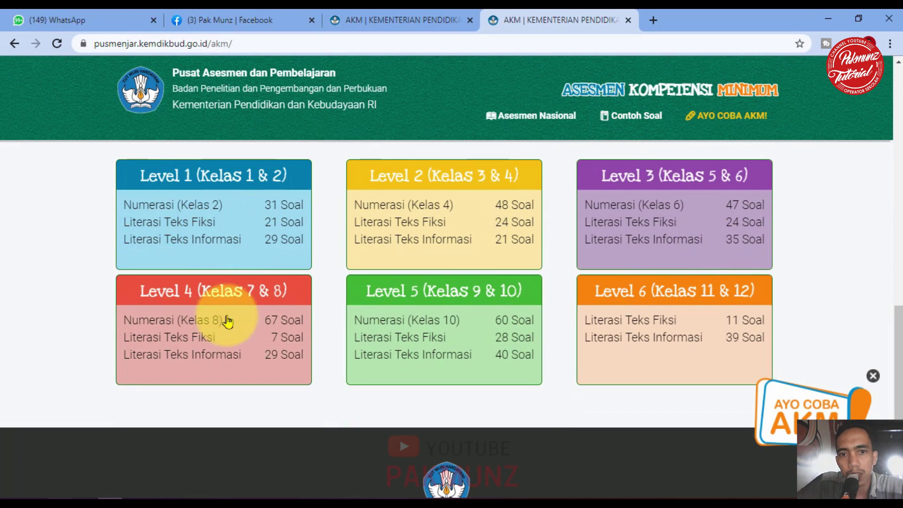
{"action": "scroll", "coordinate": [423, 282], "scroll_direction": "up", "scroll_amount": 1}
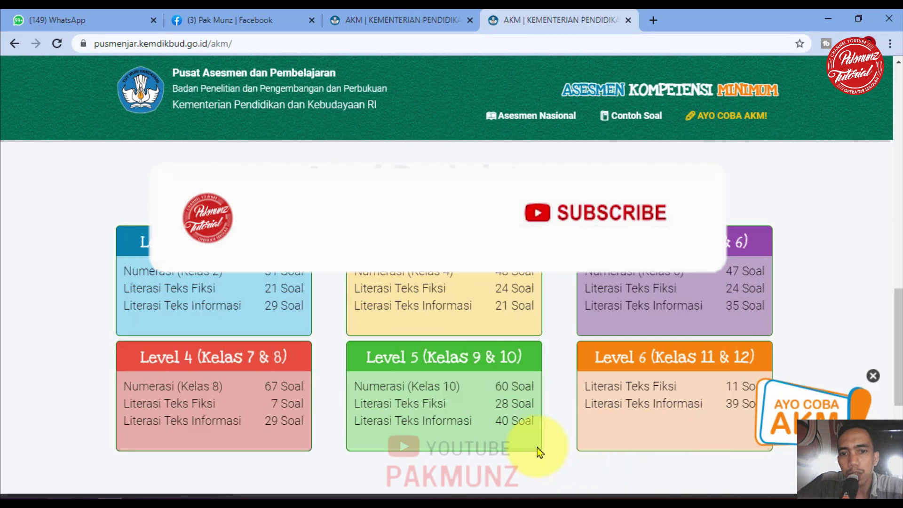
{"action": "scroll", "coordinate": [360, 333], "scroll_direction": "up", "scroll_amount": 2}
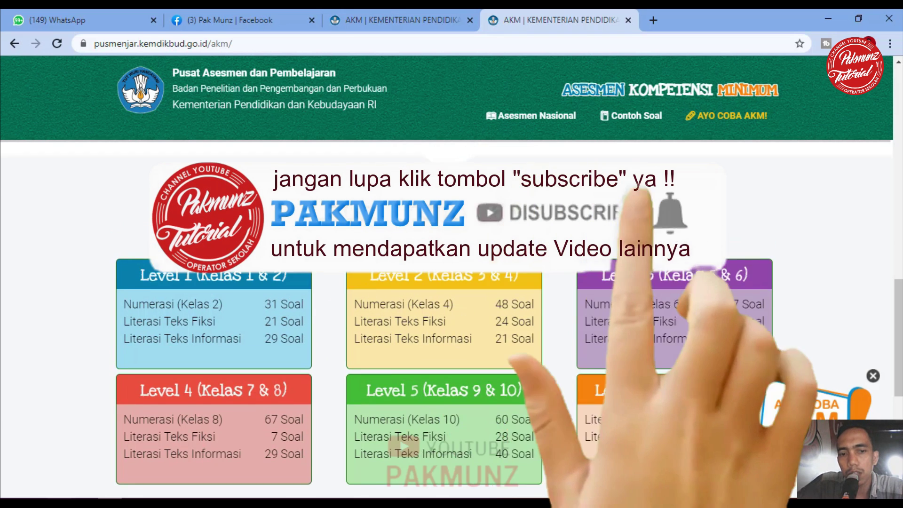
{"action": "scroll", "coordinate": [571, 395], "scroll_direction": "down", "scroll_amount": 5}
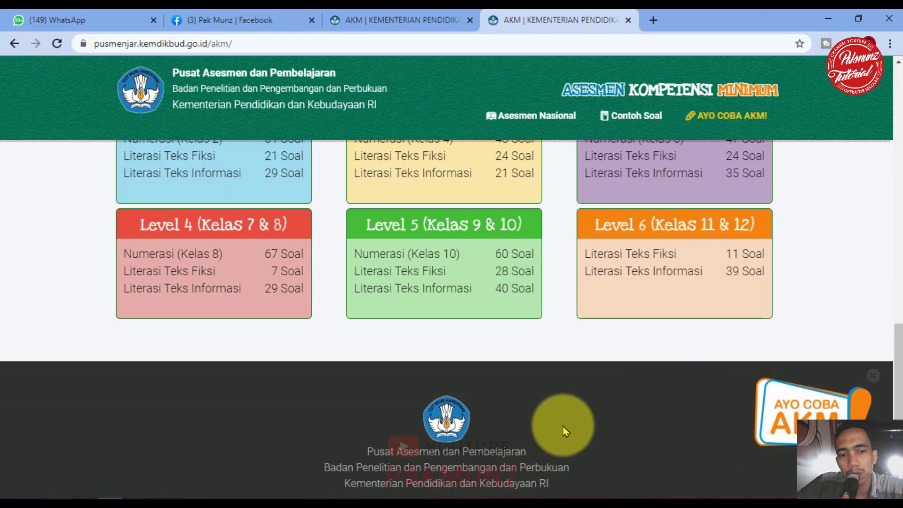
{"action": "scroll", "coordinate": [563, 426], "scroll_direction": "up", "scroll_amount": 1}
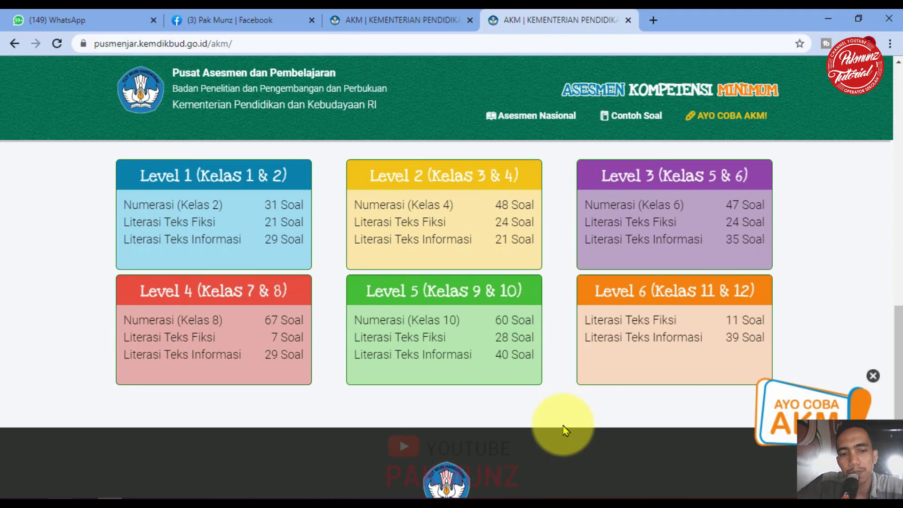